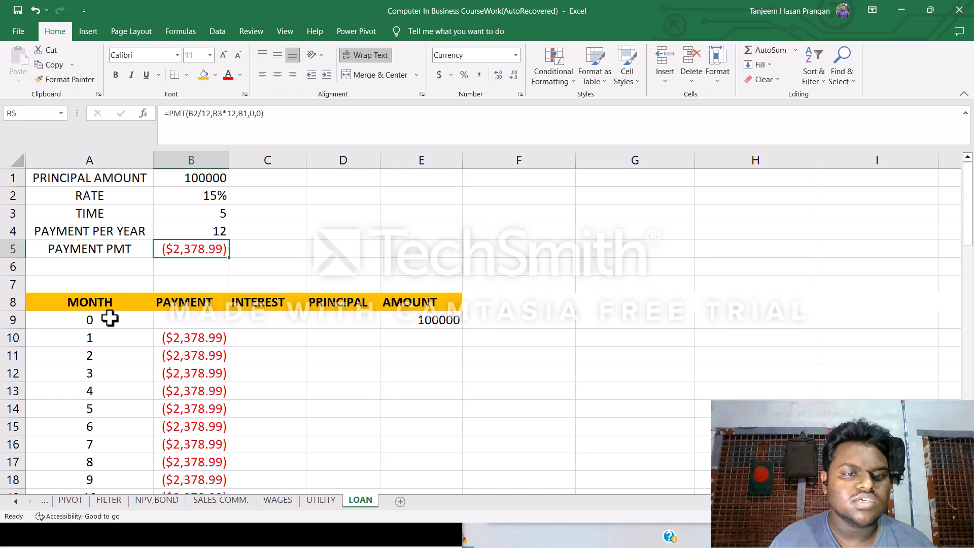
left_click(205, 215)
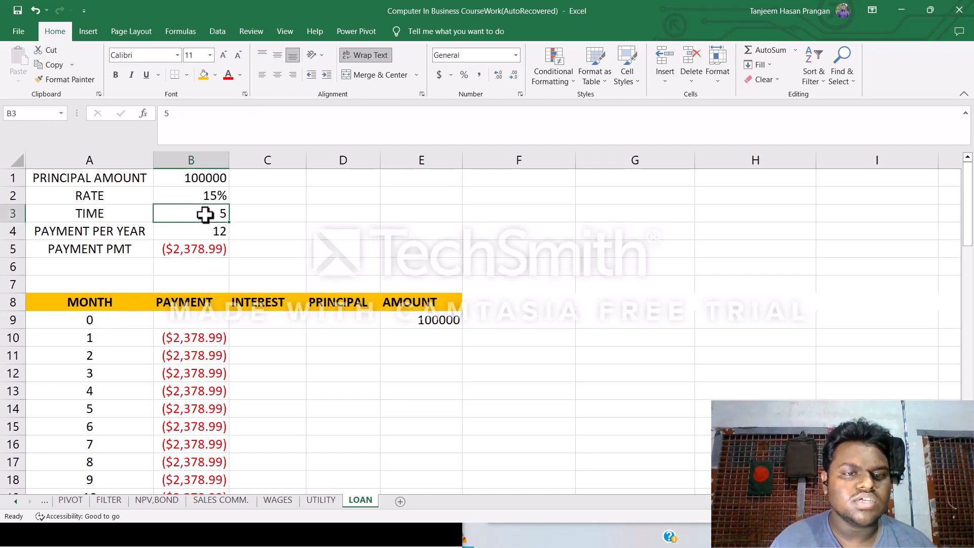
left_click(192, 320)
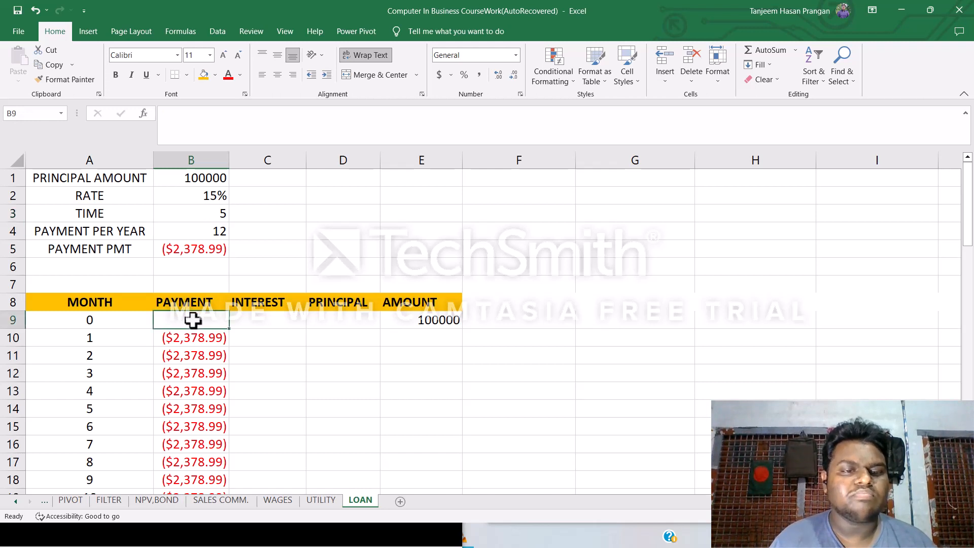
left_click_drag(200, 324, 191, 450)
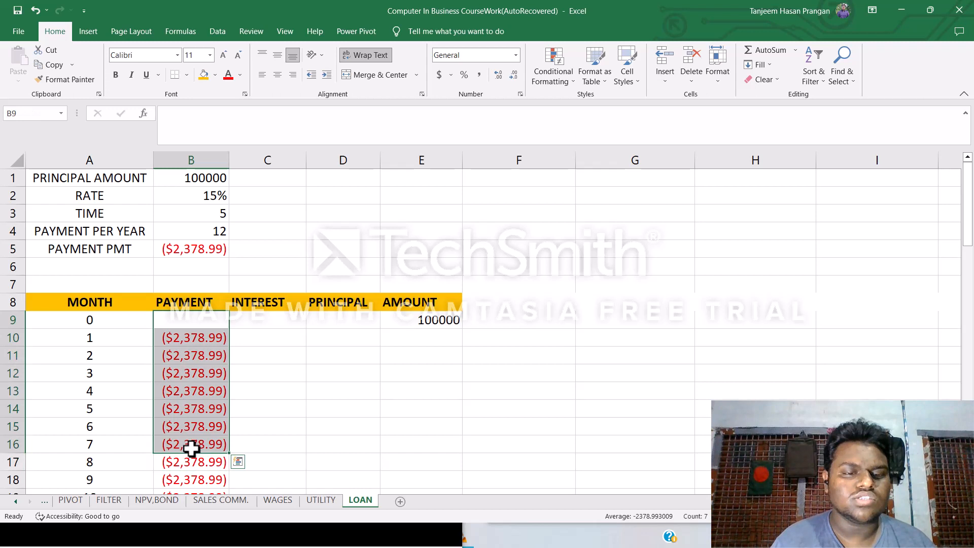
left_click(269, 421)
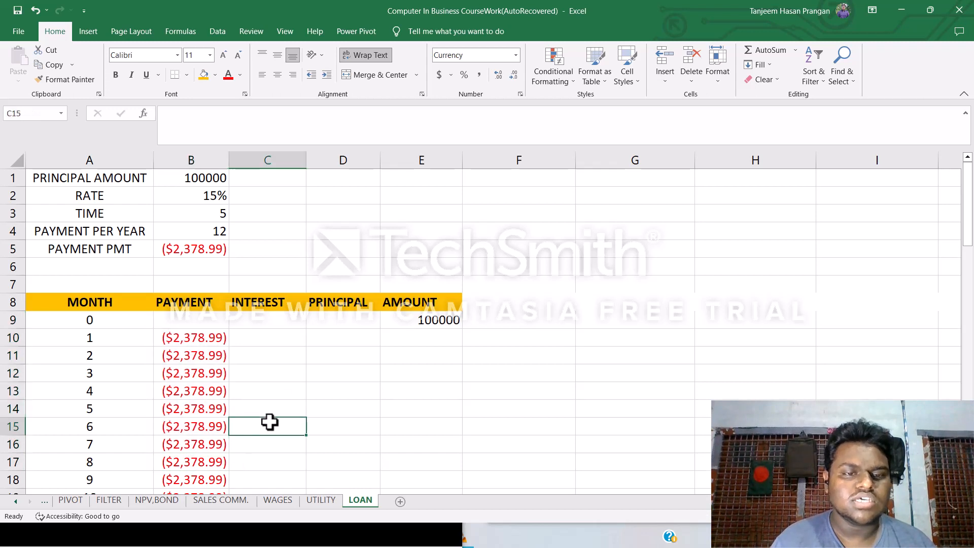
- Start an IPMT formula in C10 for the month 1 interest, with rate B2/12 and period A10
double_click(276, 337)
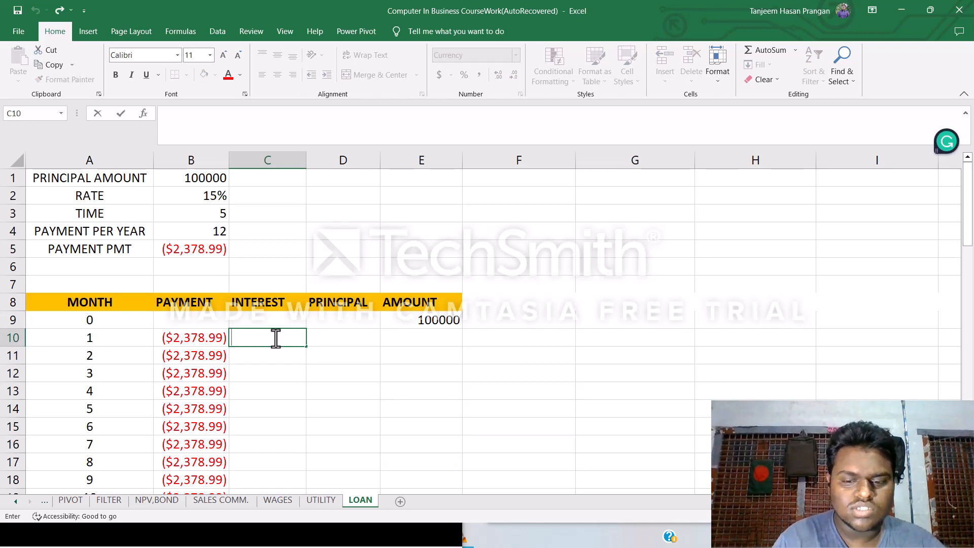
type("=")
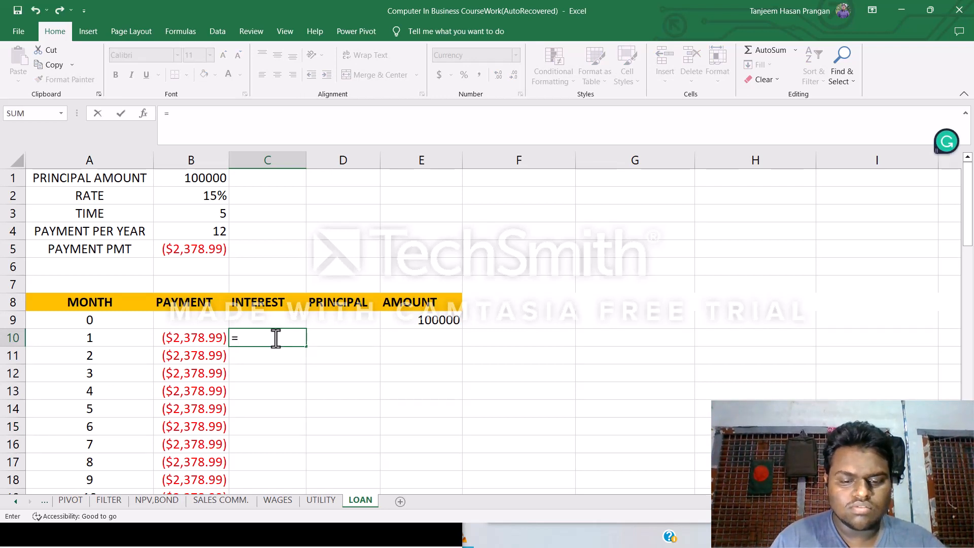
type("I")
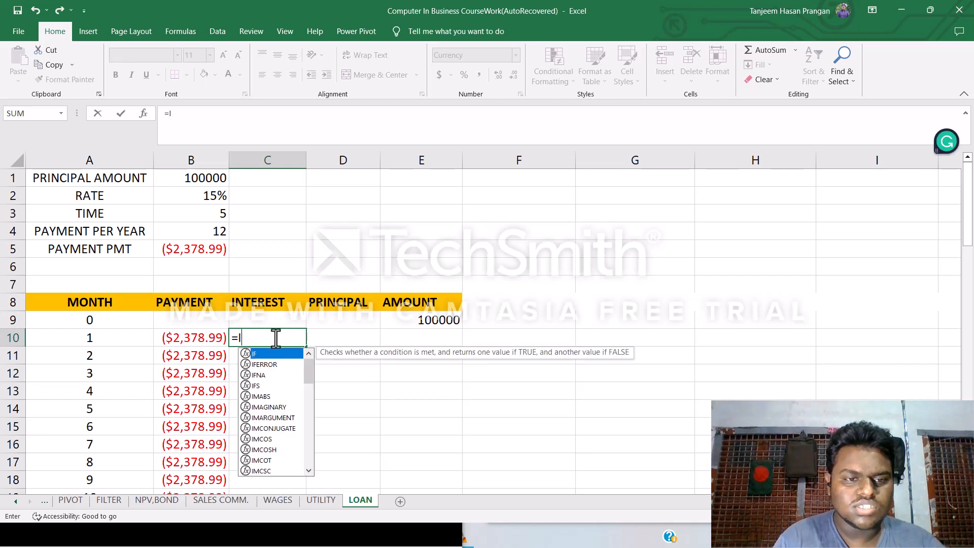
type("P")
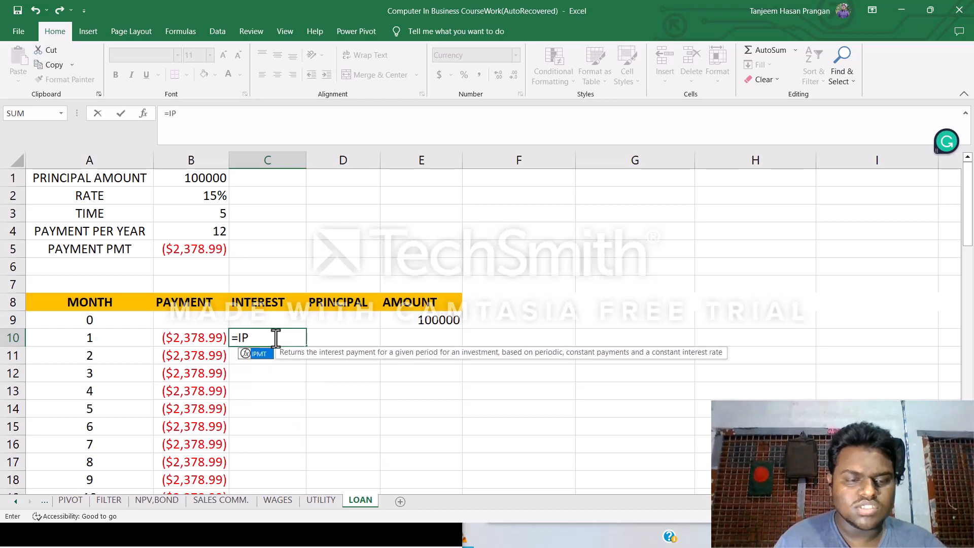
double_click(258, 351)
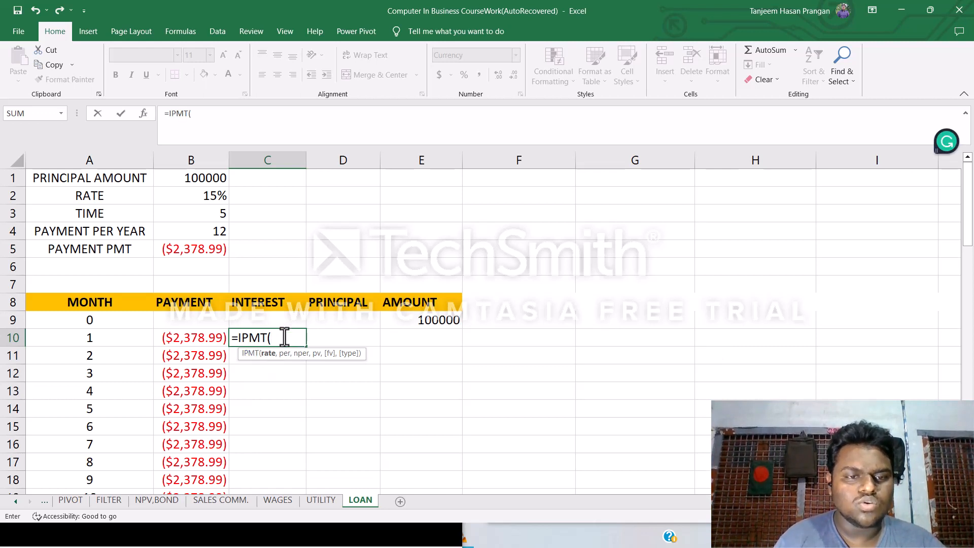
left_click(217, 196)
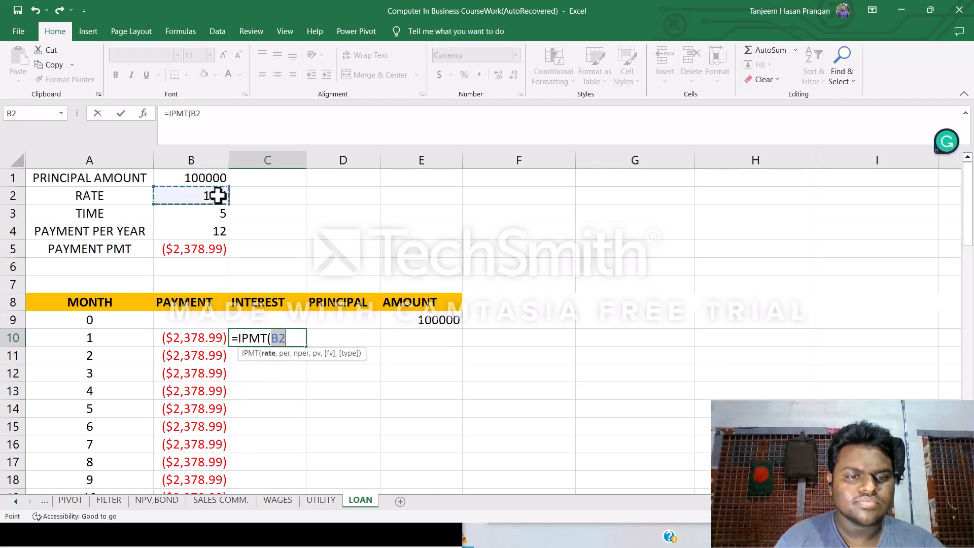
type("/1")
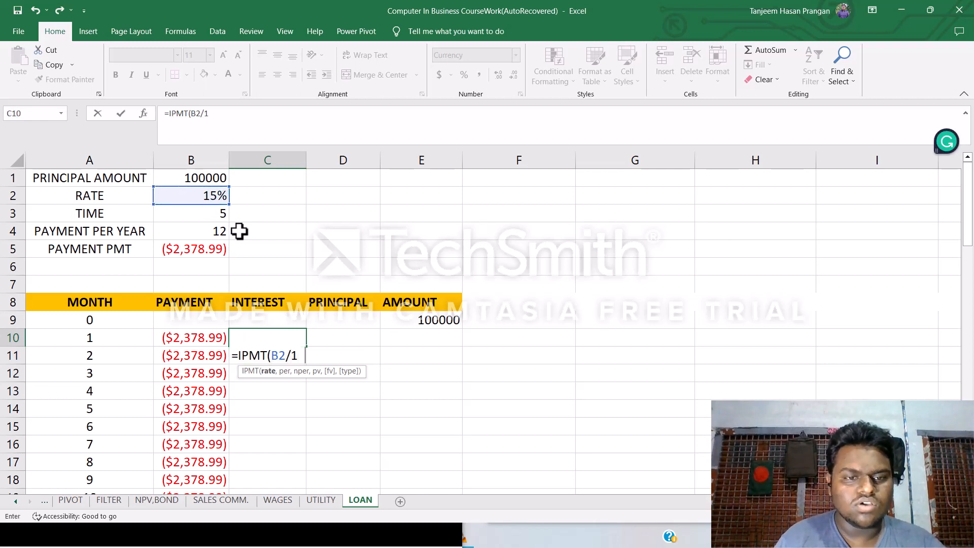
type("2,")
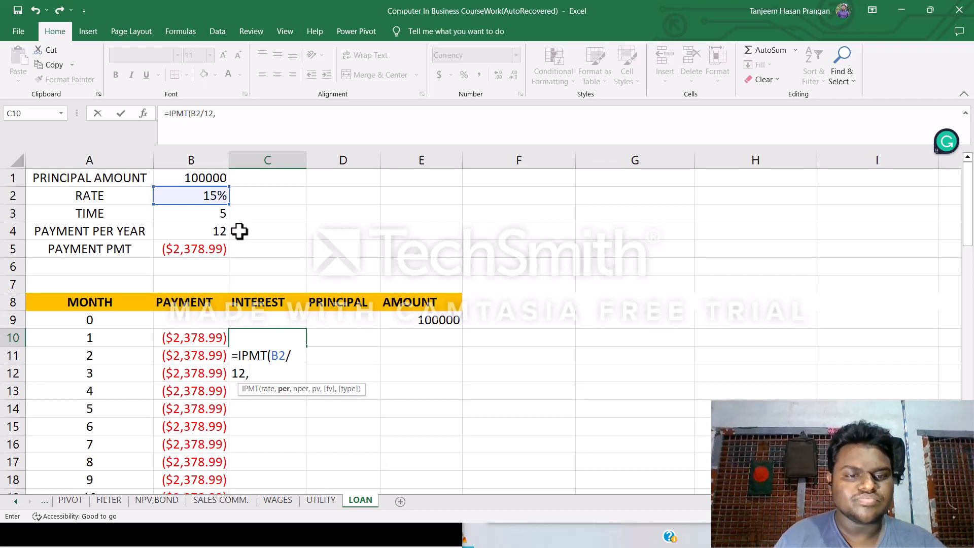
left_click(89, 337)
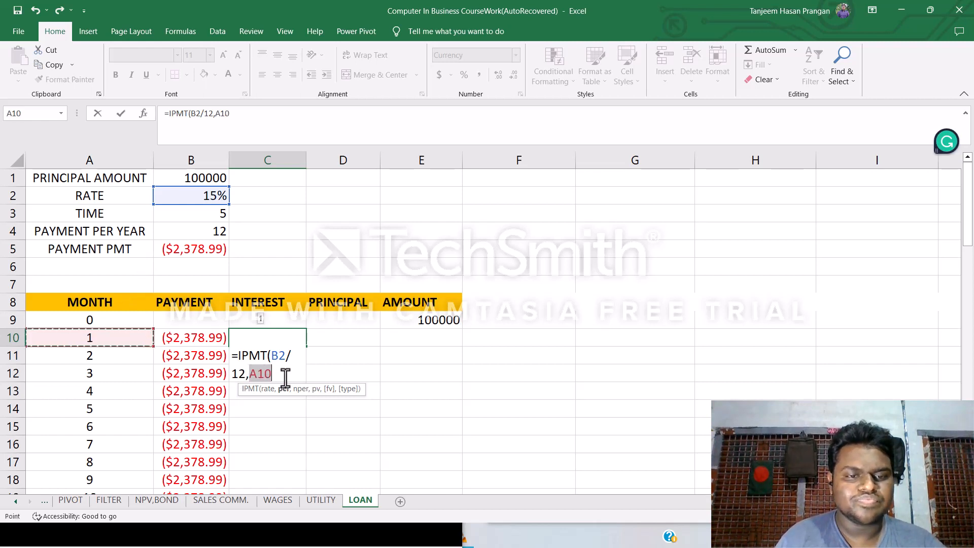
type(",")
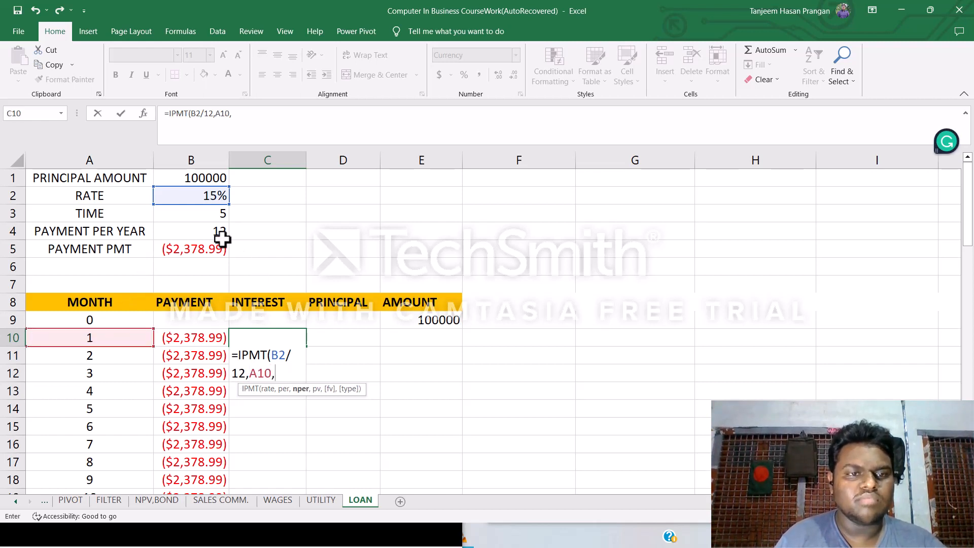
- Complete the IPMT formula in C10 with B3*12 as number of periods, E9 as present value, and 0 for both future value and type
left_click(211, 215)
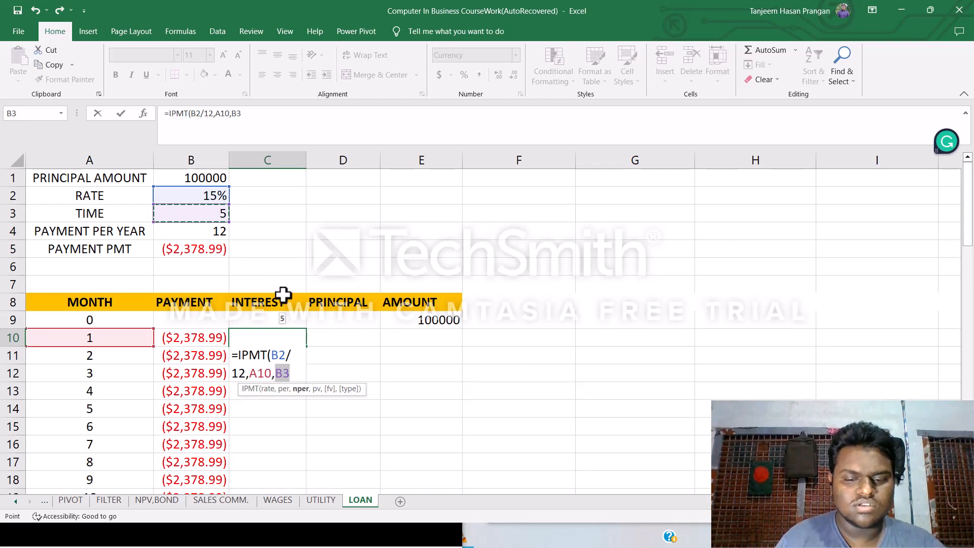
type("*")
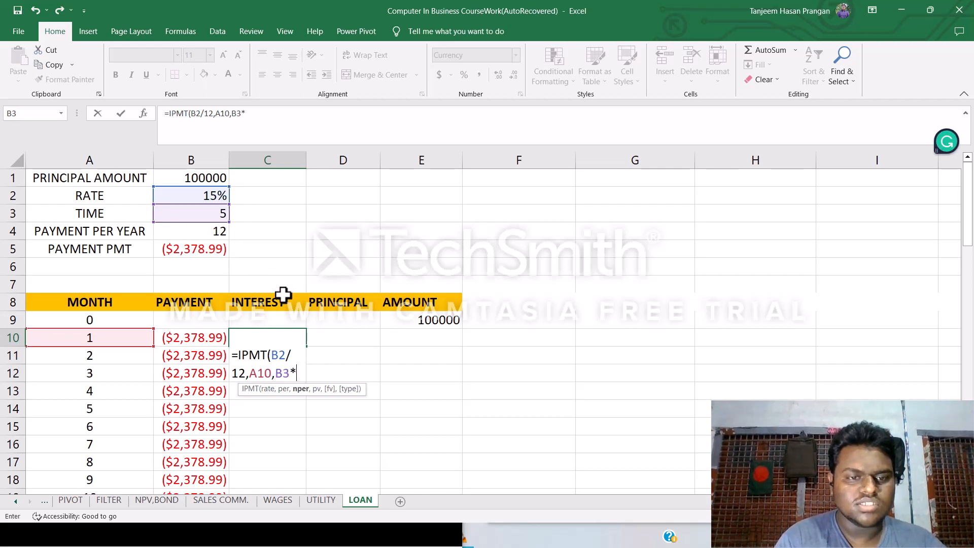
type("12")
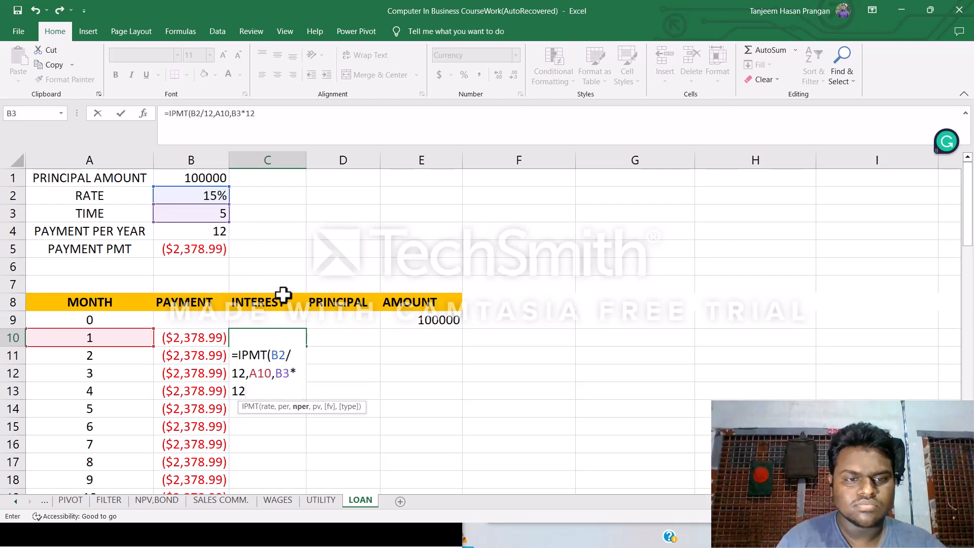
type(",")
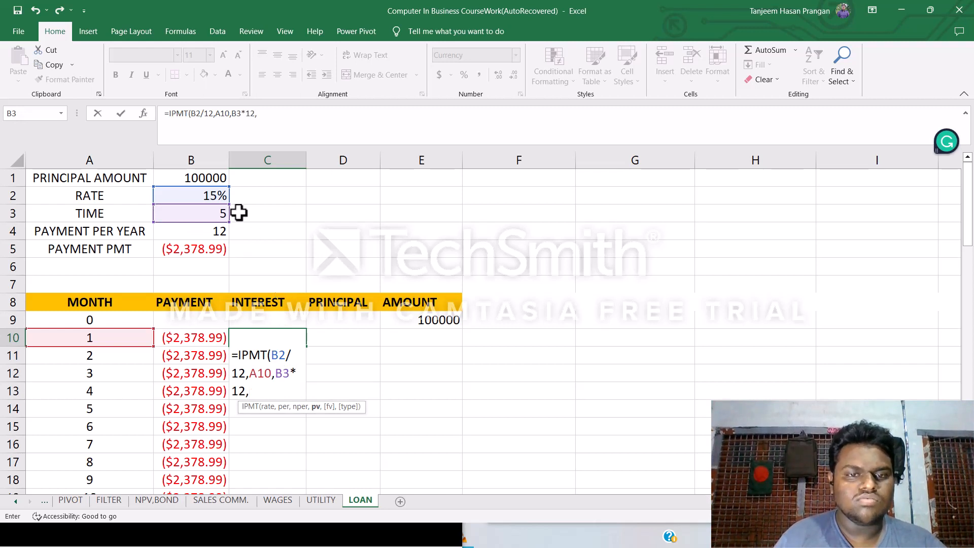
left_click(414, 321)
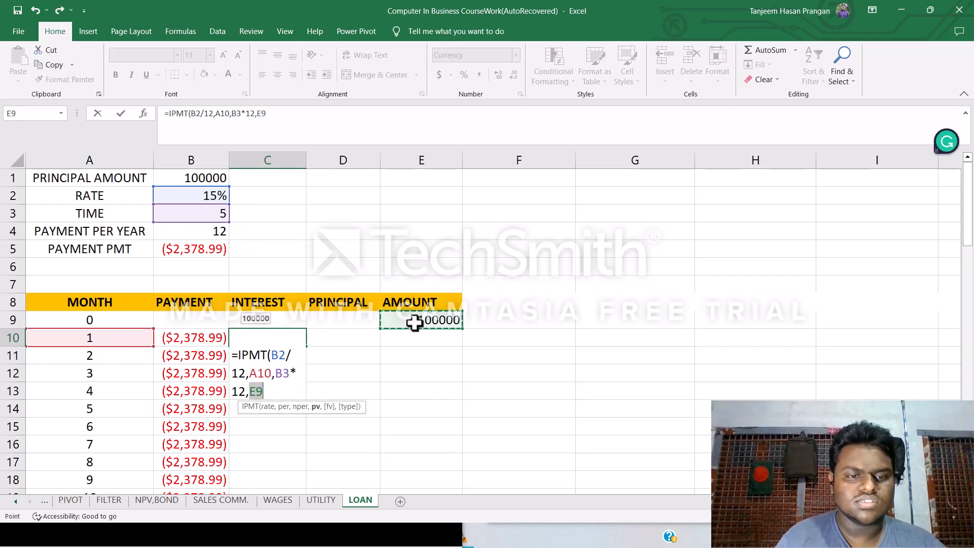
type(",")
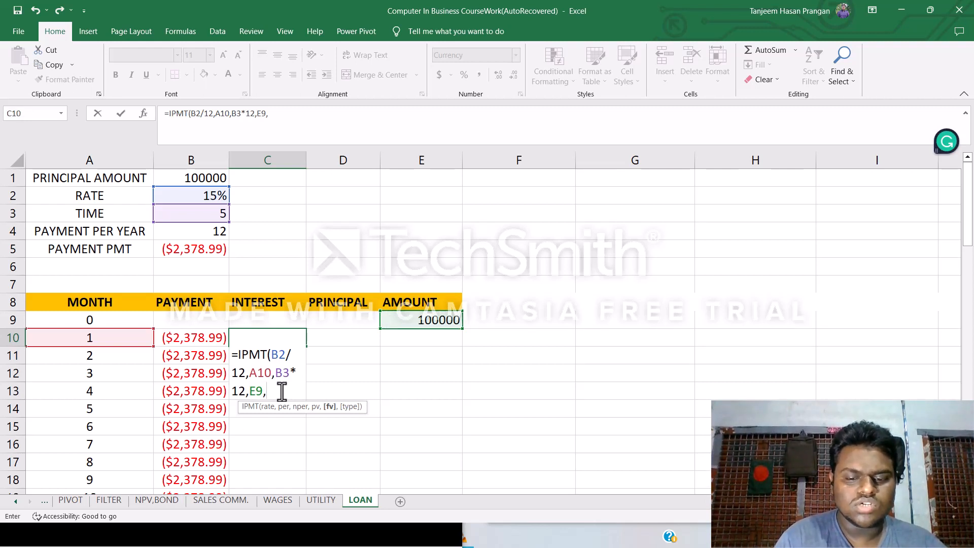
type("-0,0")
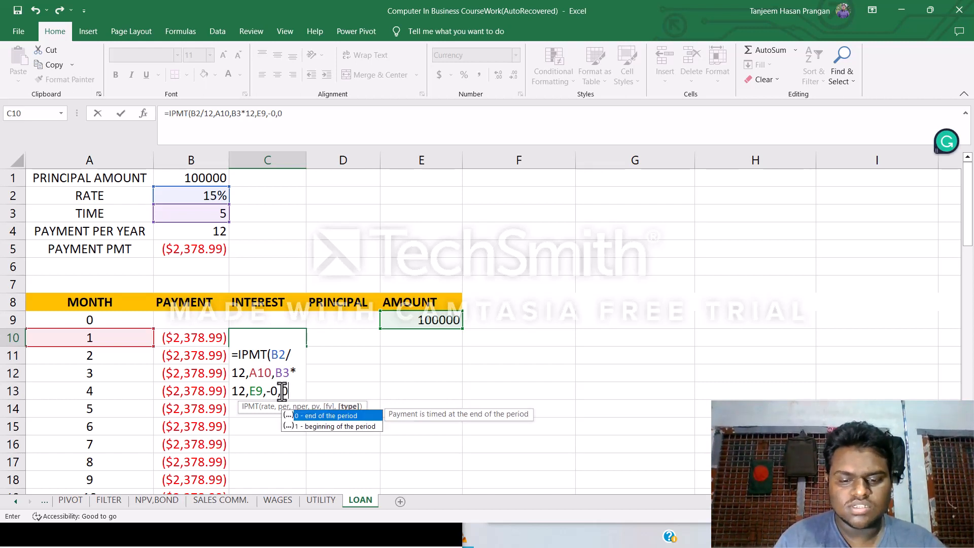
type(")")
key("Return")
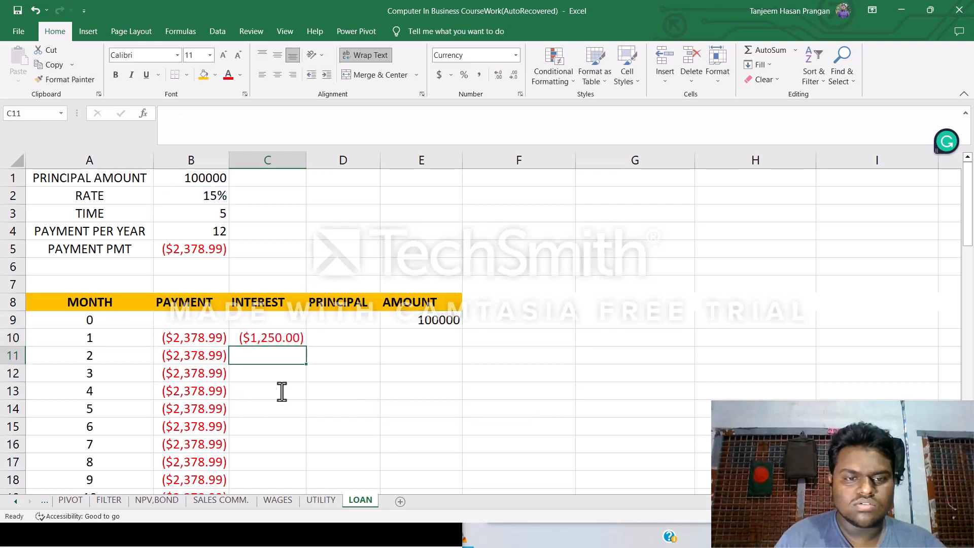
- Make the B2, B3 and E9 references in the C10 interest formula absolute, keeping A10 relative
left_click(282, 338)
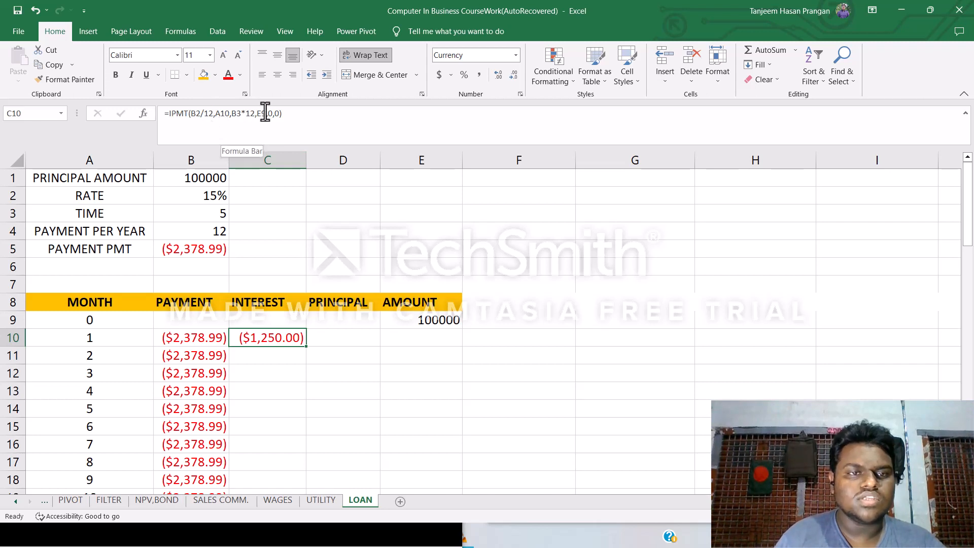
left_click(197, 113)
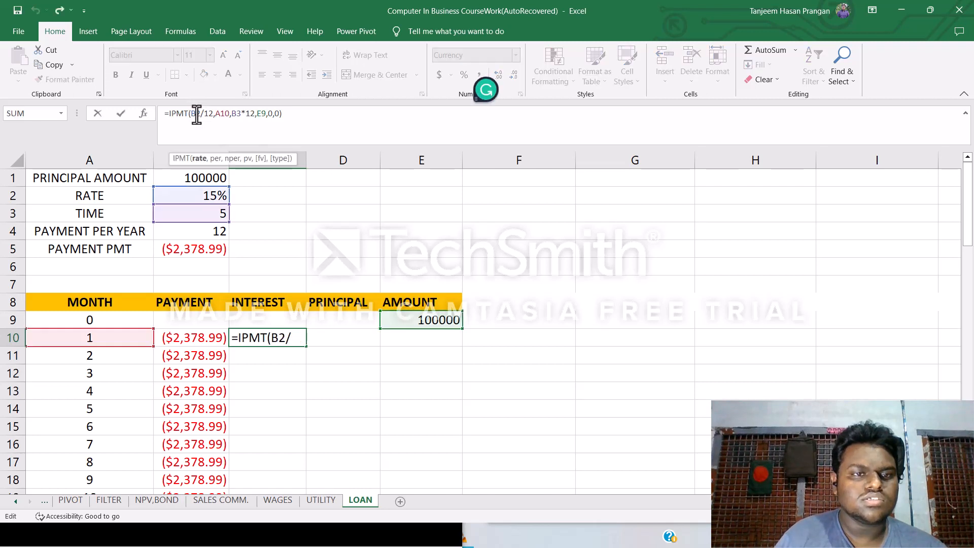
key("F4")
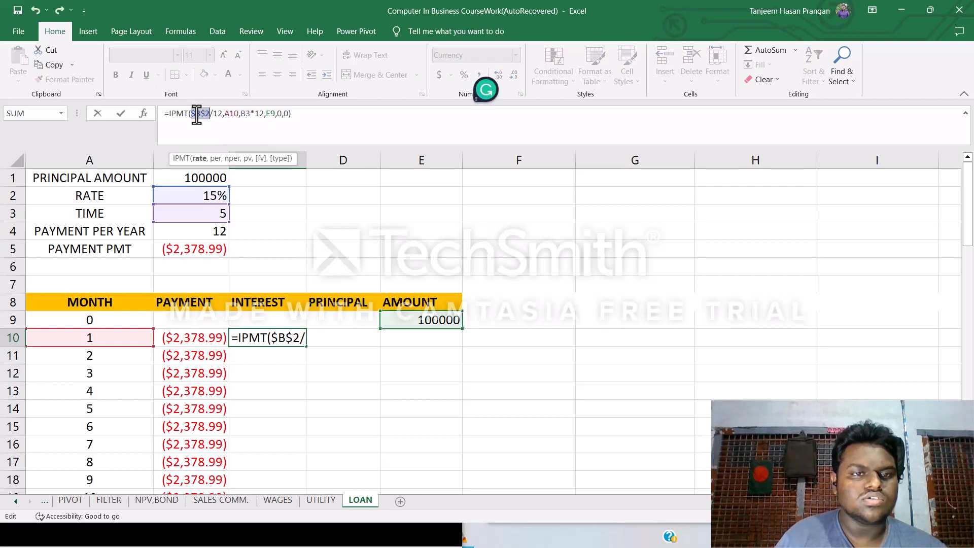
left_click(231, 113)
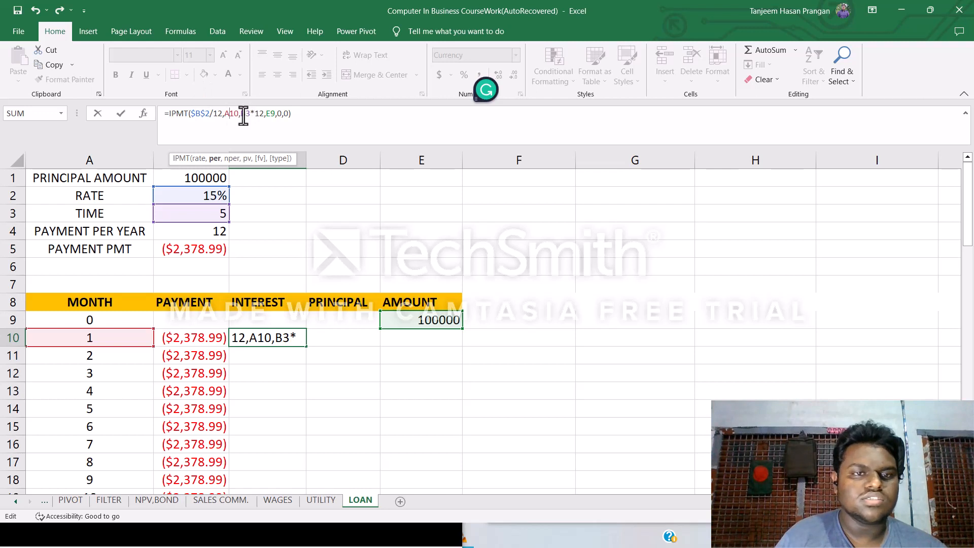
left_click(244, 114)
key("F4")
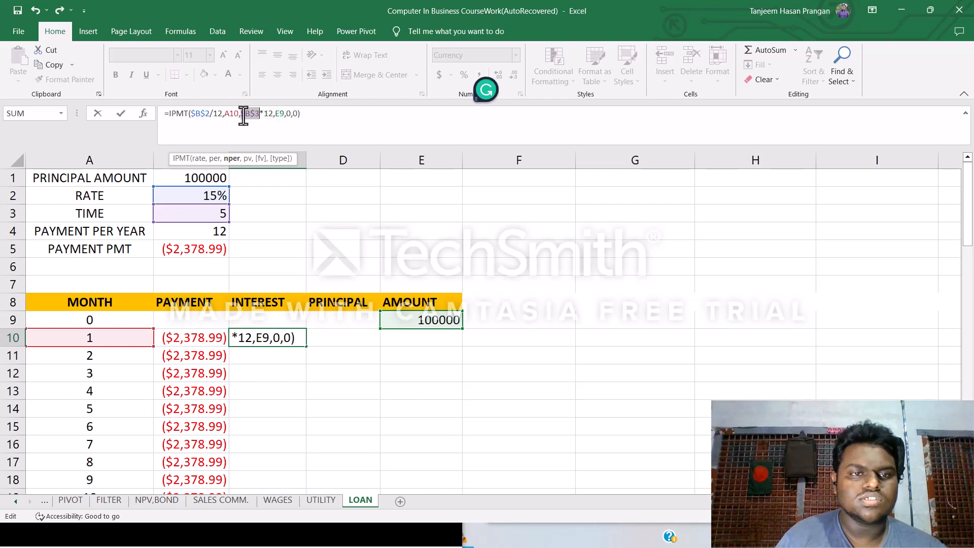
left_click(280, 114)
key("F4")
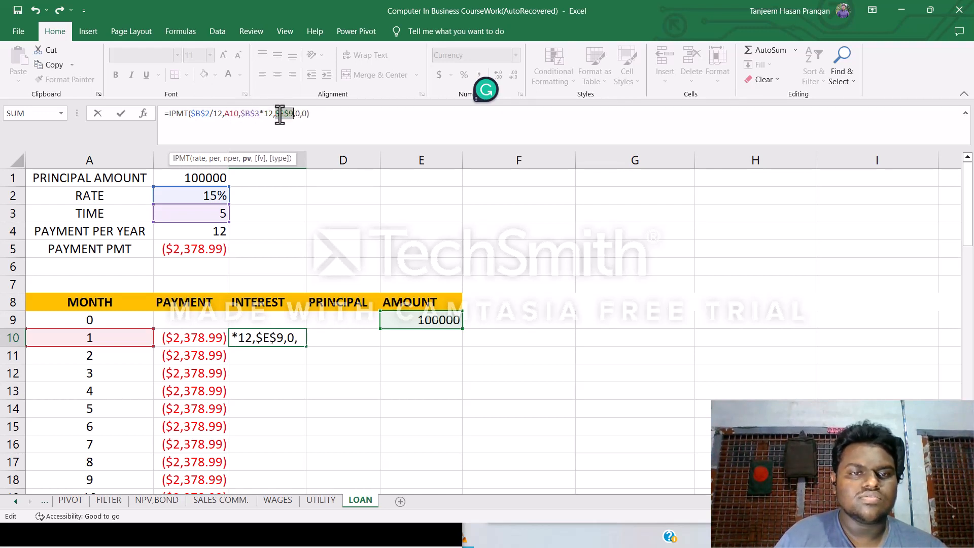
key("Return")
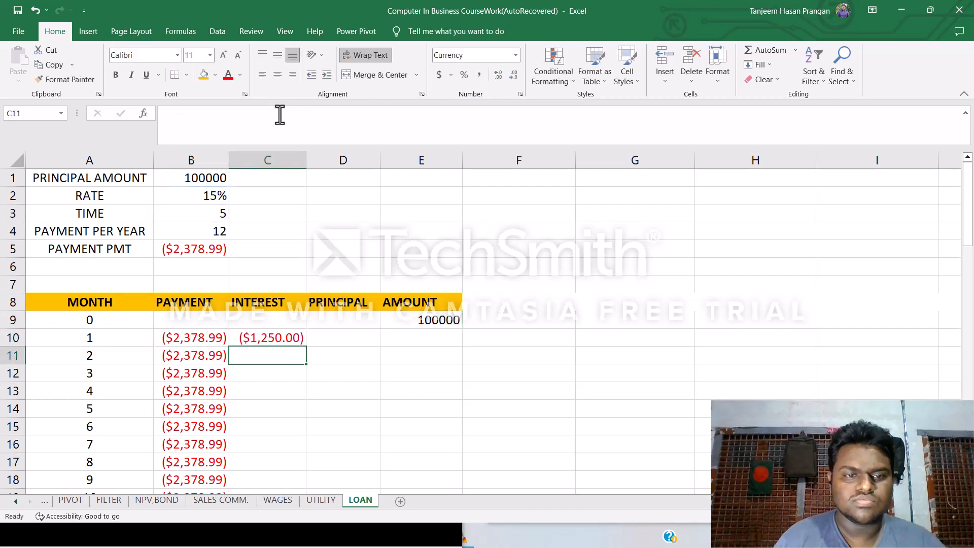
- Fill the C10 interest formula down the INTEREST column to month 60 in row 69
left_click(293, 336)
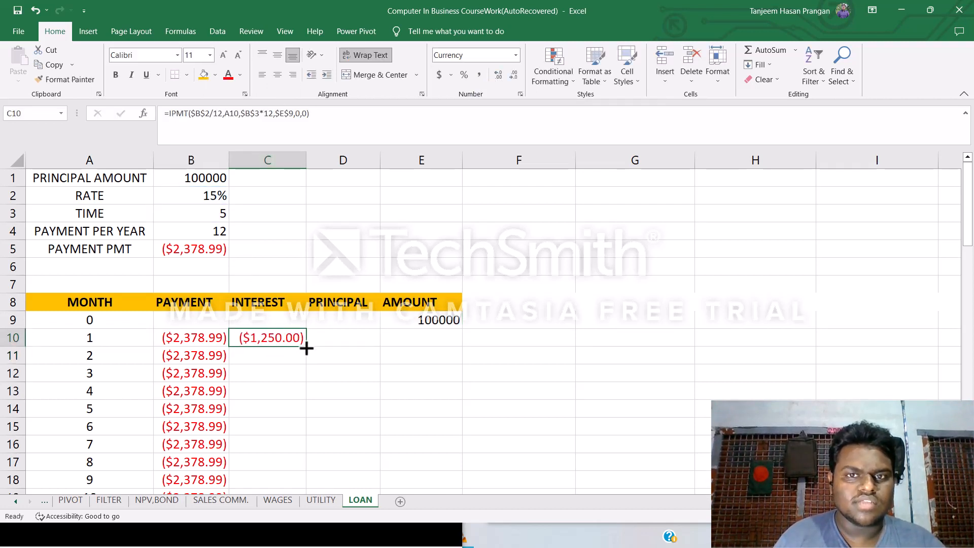
left_click_drag(306, 348, 300, 473)
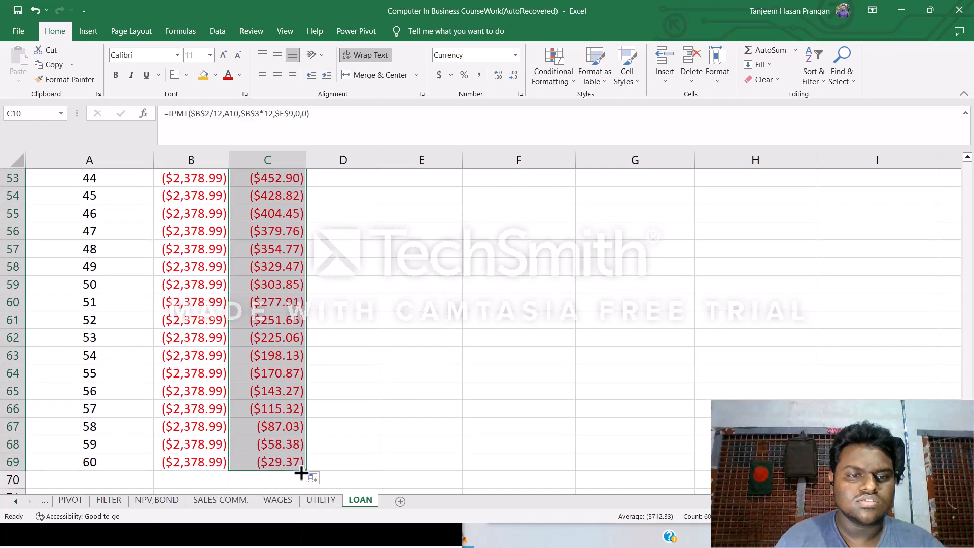
left_click(370, 384)
- Start a PPMT formula in D10 for the month 1 principal, with rate B2/12 and period A10
scroll(370, 384, "up", 17)
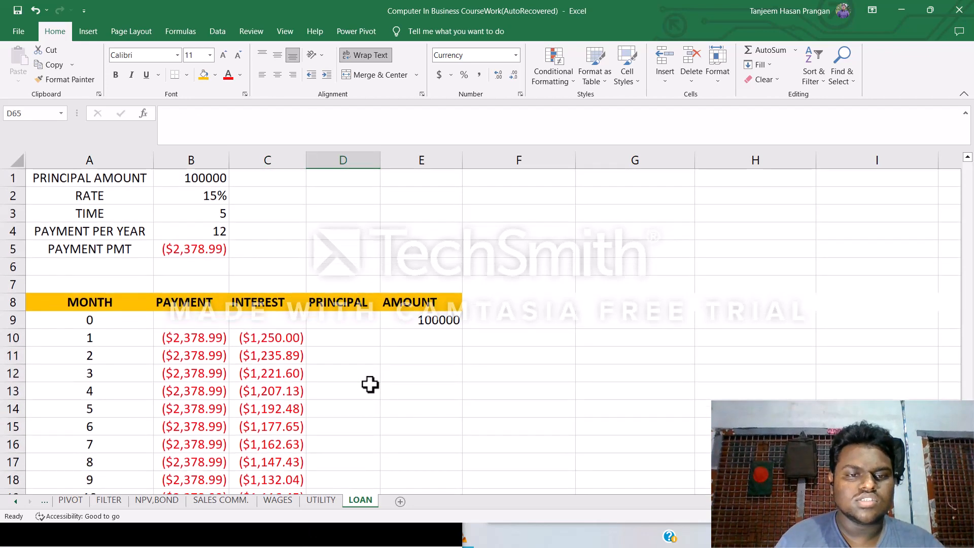
left_click(336, 338)
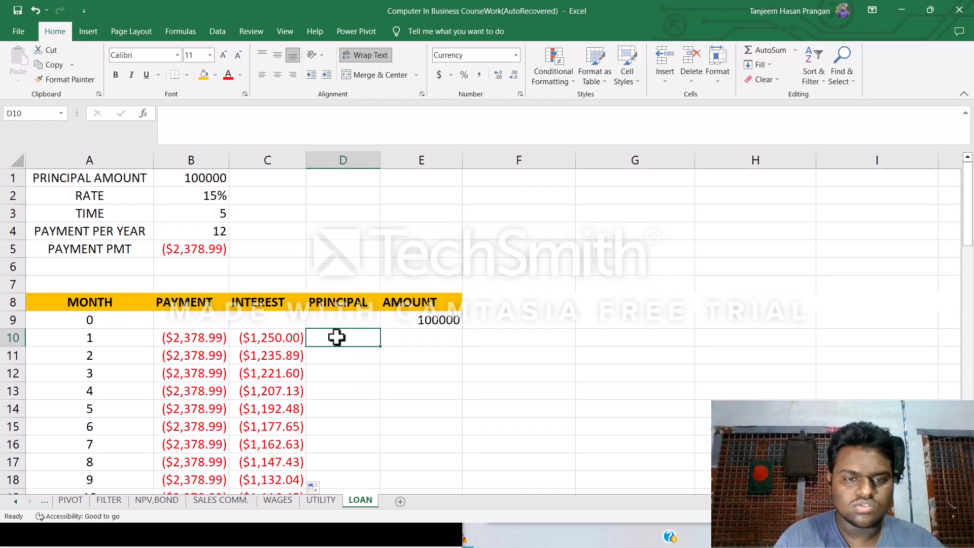
type("=")
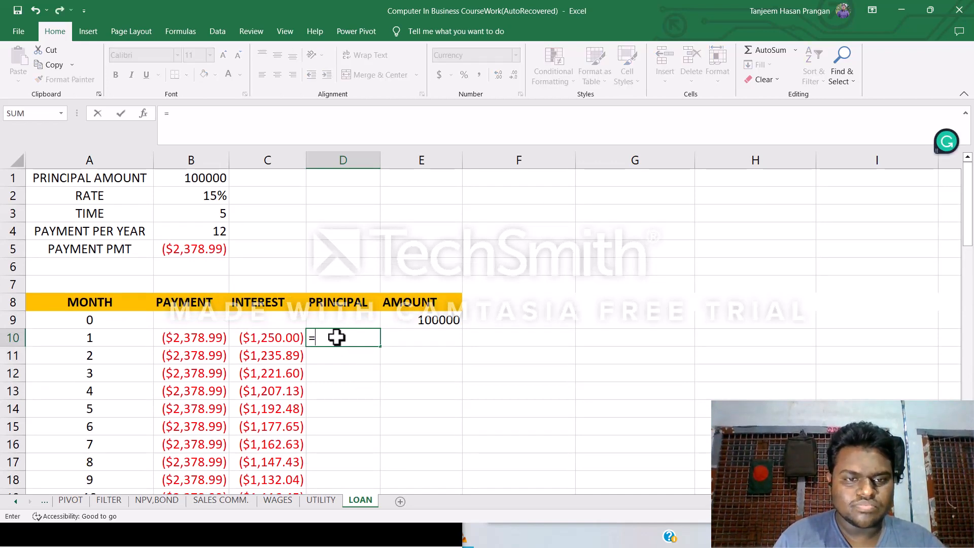
left_click(766, 63)
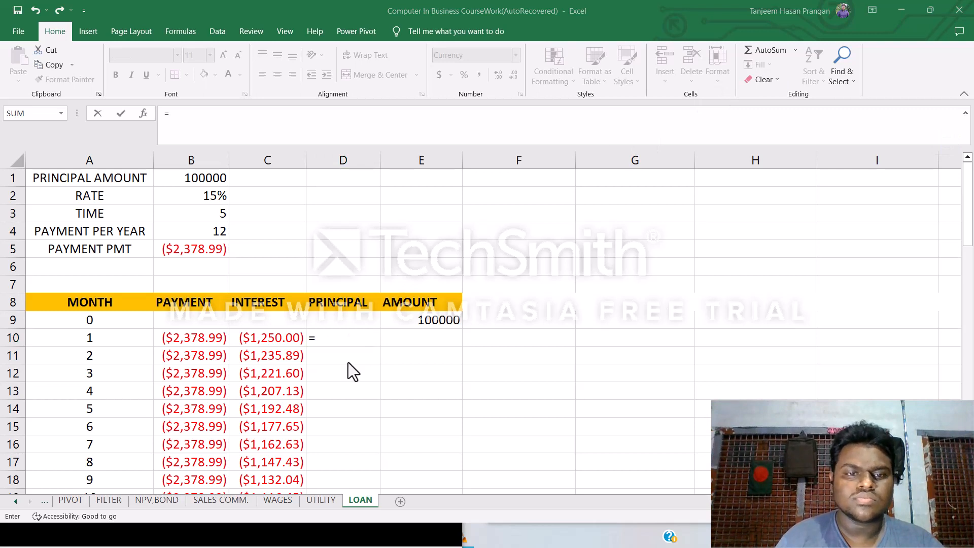
left_click(342, 341)
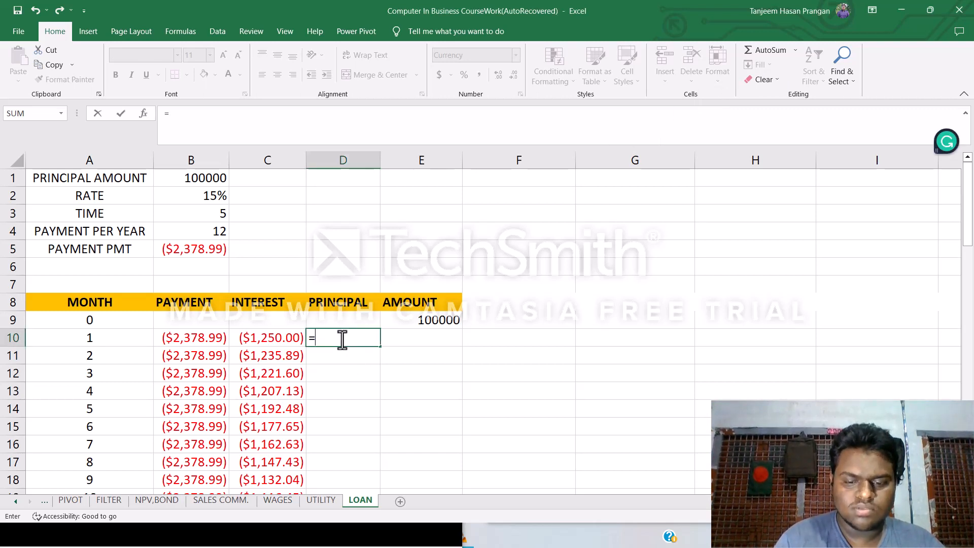
type("PP")
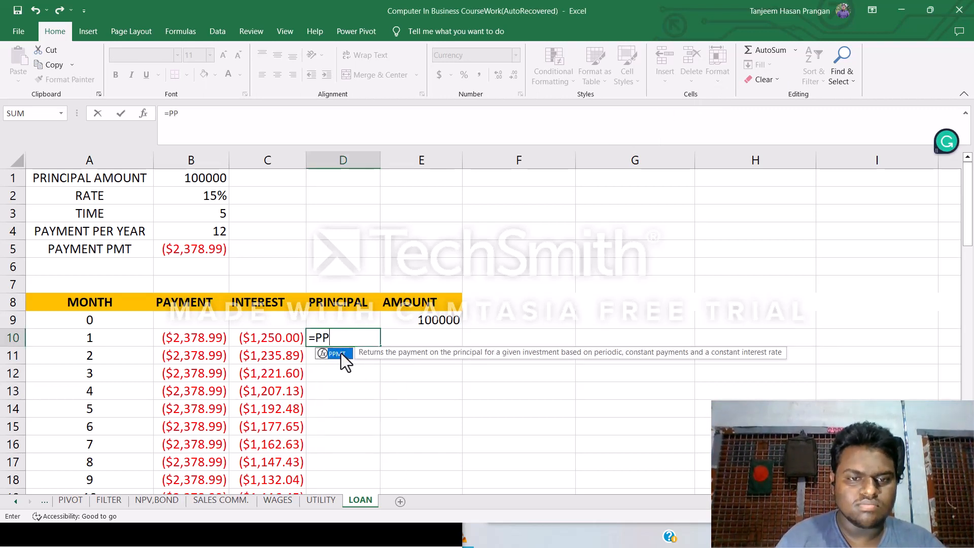
double_click(338, 353)
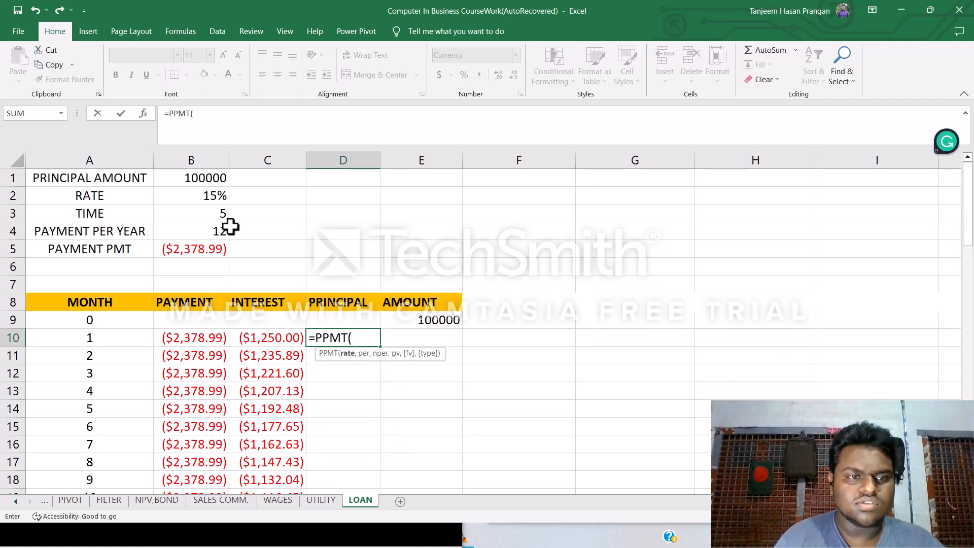
left_click(215, 195)
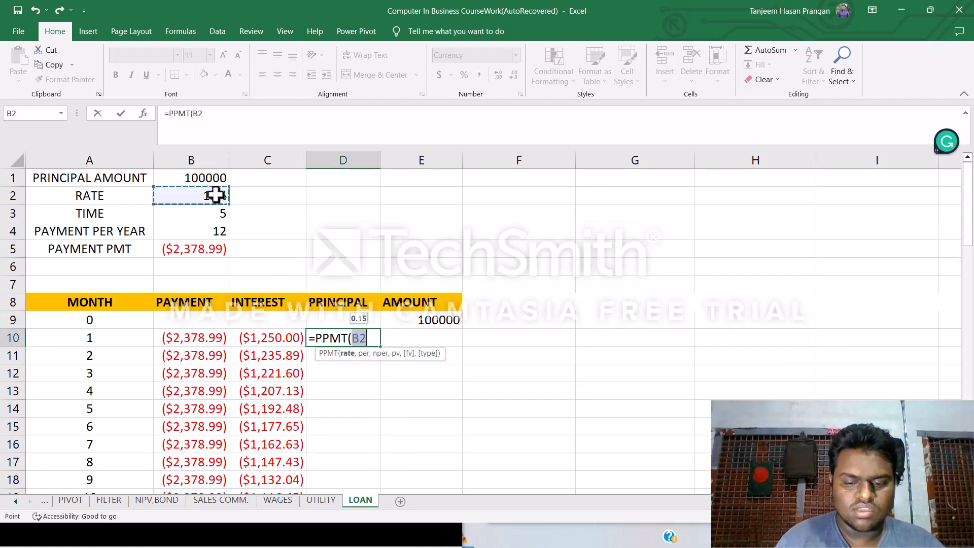
type("/12,")
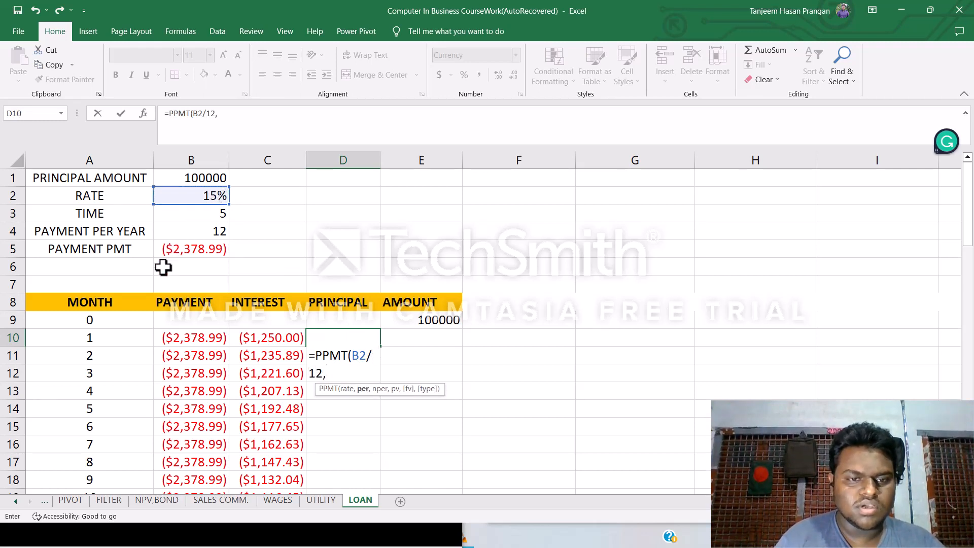
left_click(65, 339)
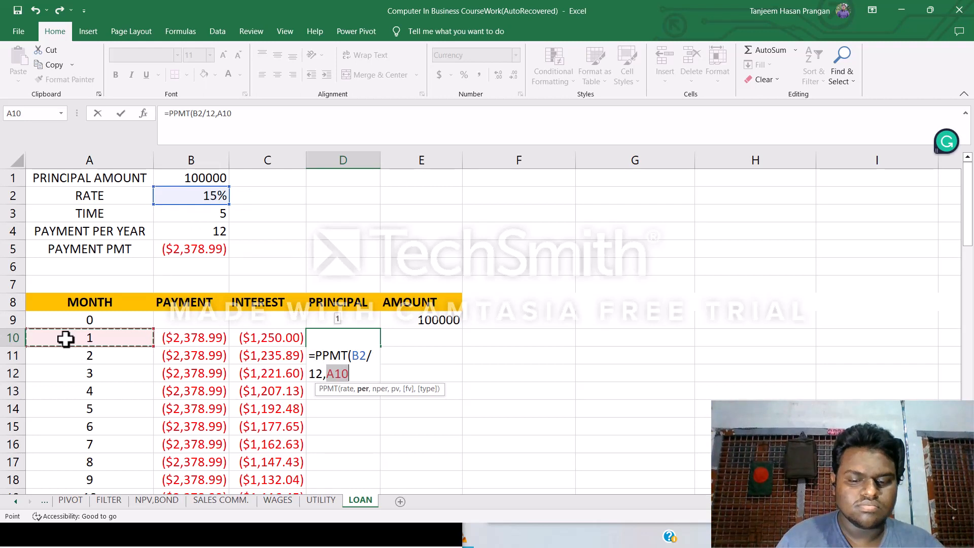
type(",")
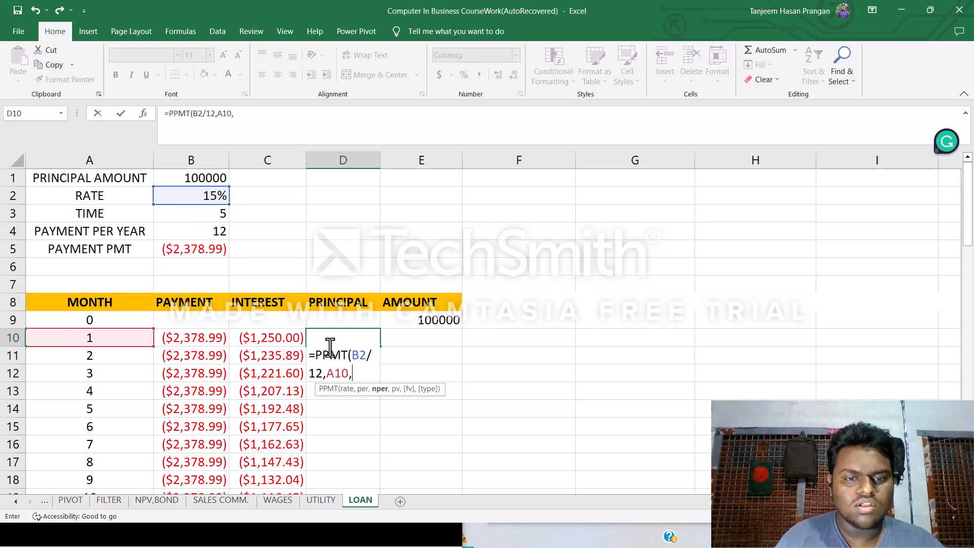
- Complete the PPMT formula in D10 with B3*12 as number of periods, E9 as present value, and 0 for both future value and type
left_click(184, 215)
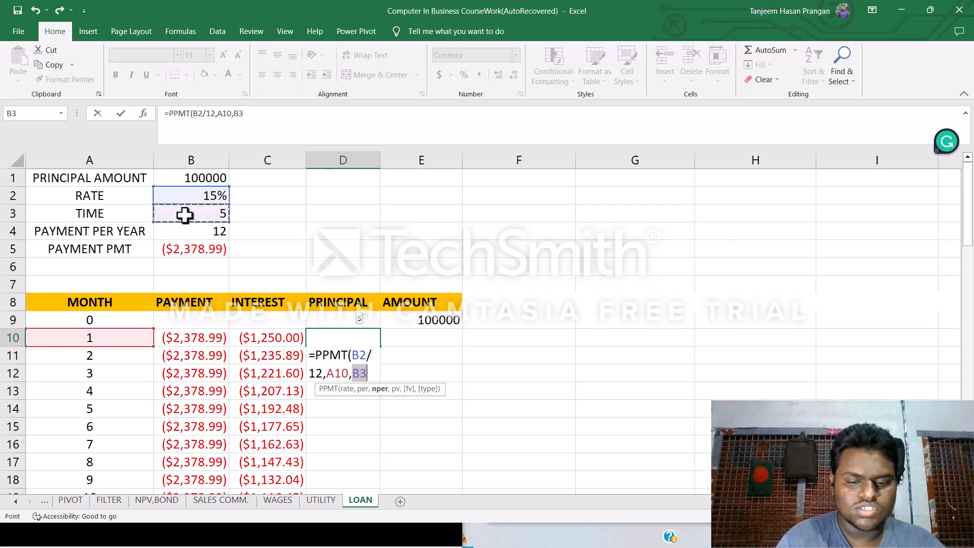
type("*")
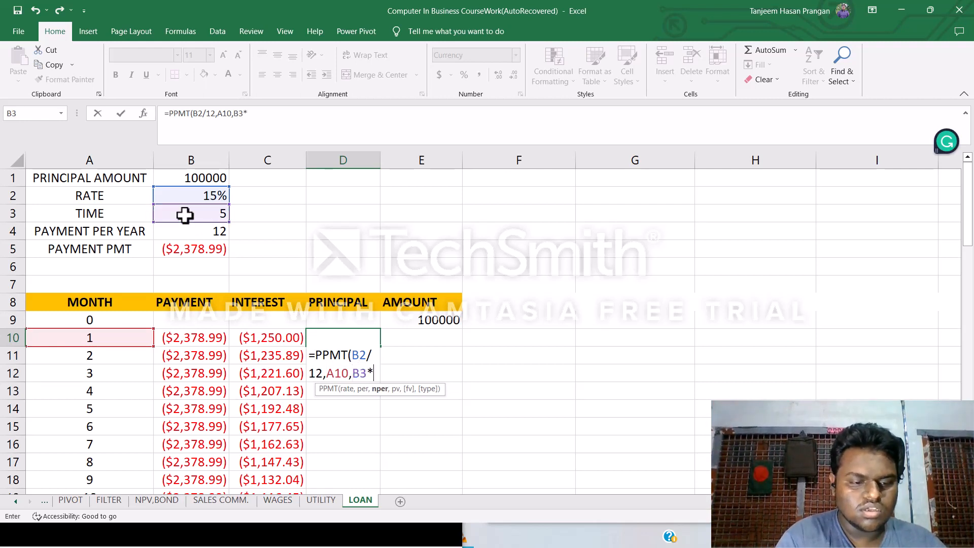
type("12,")
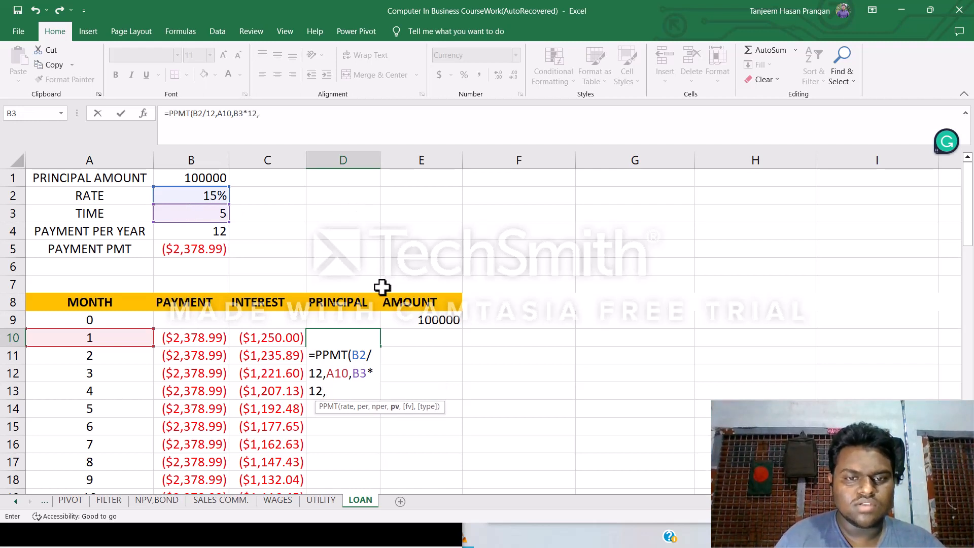
left_click(404, 322)
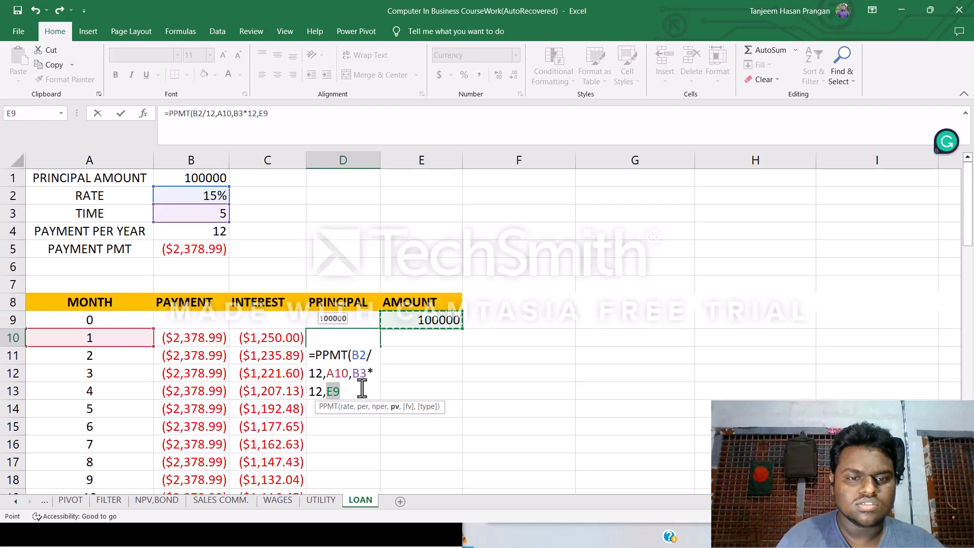
type(",-0")
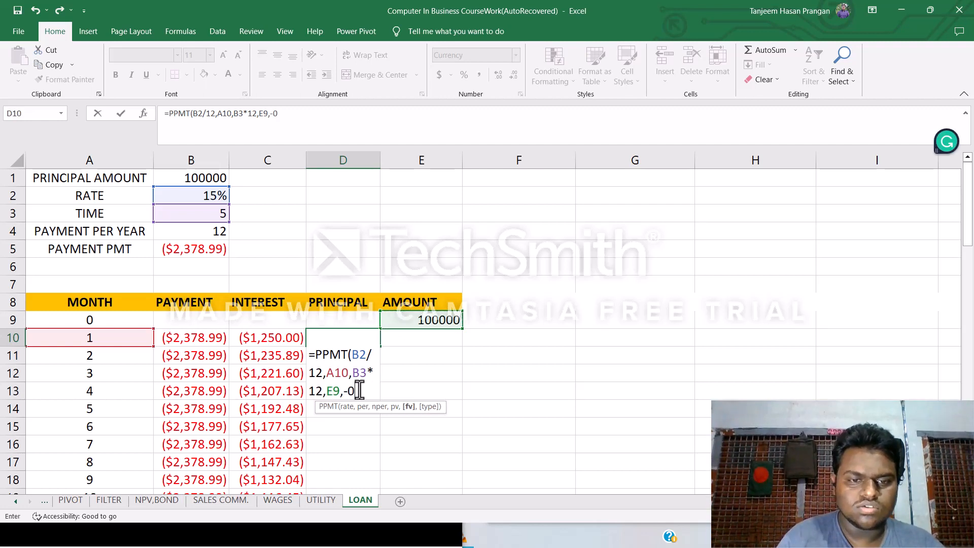
type(",")
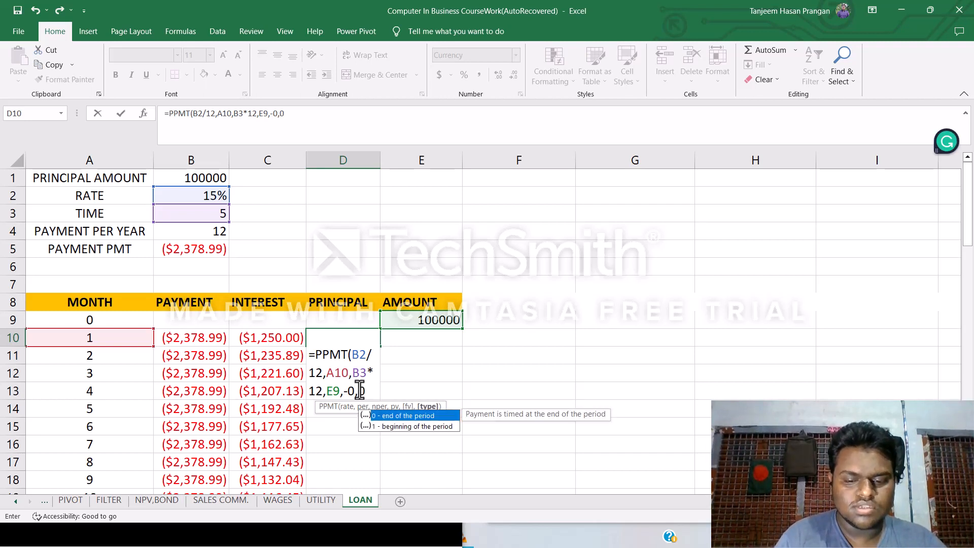
type("0)")
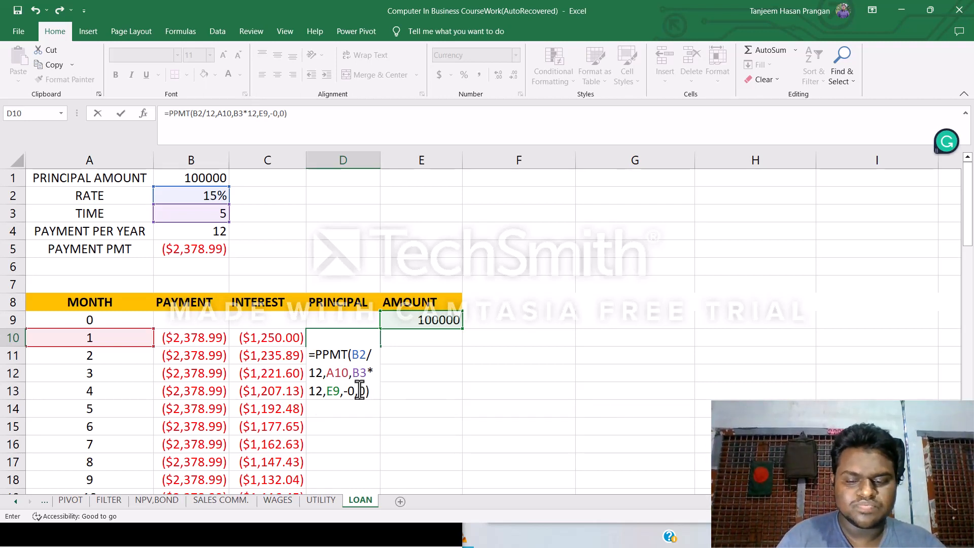
key("Return")
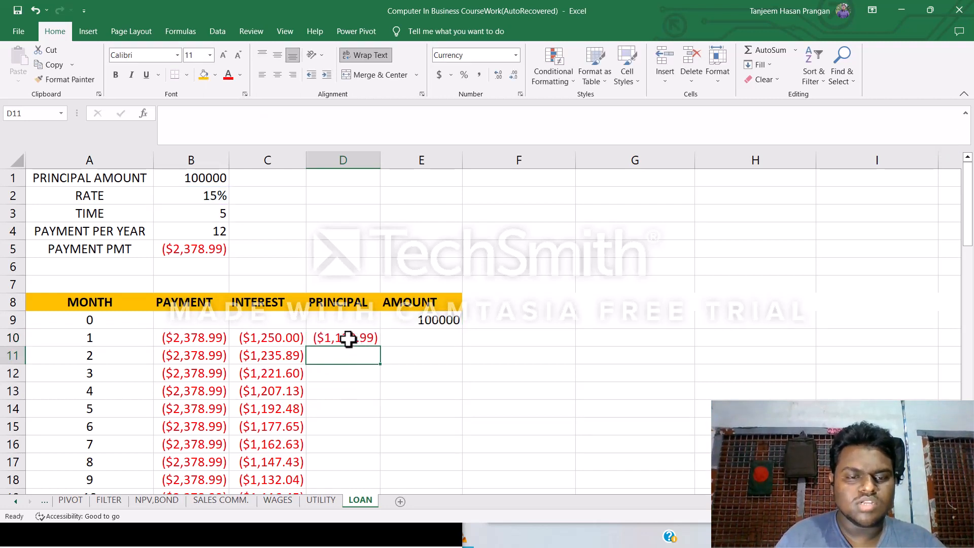
- Make the B2, B3 and E9 references in the D10 principal formula absolute, keeping A10 relative
double_click(325, 337)
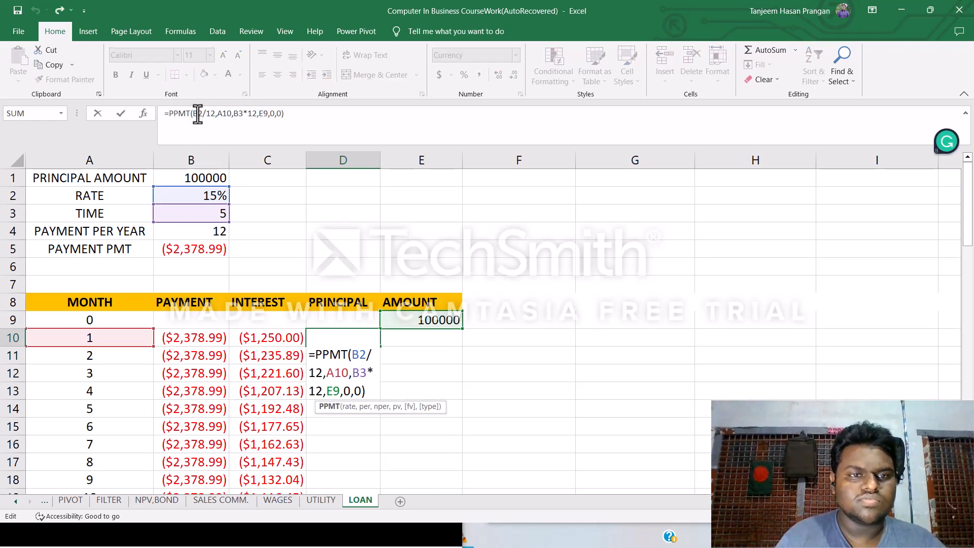
key("F10")
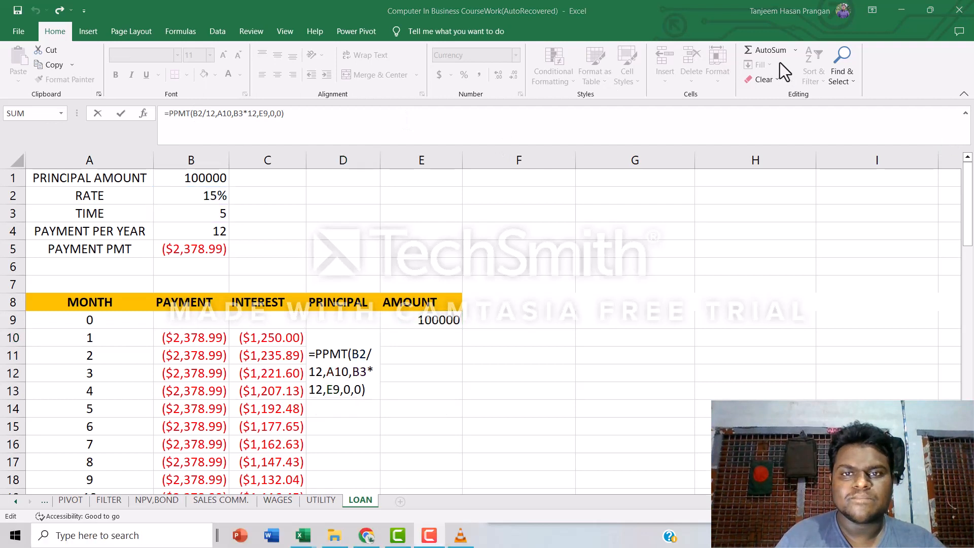
left_click(196, 114)
left_click(196, 115)
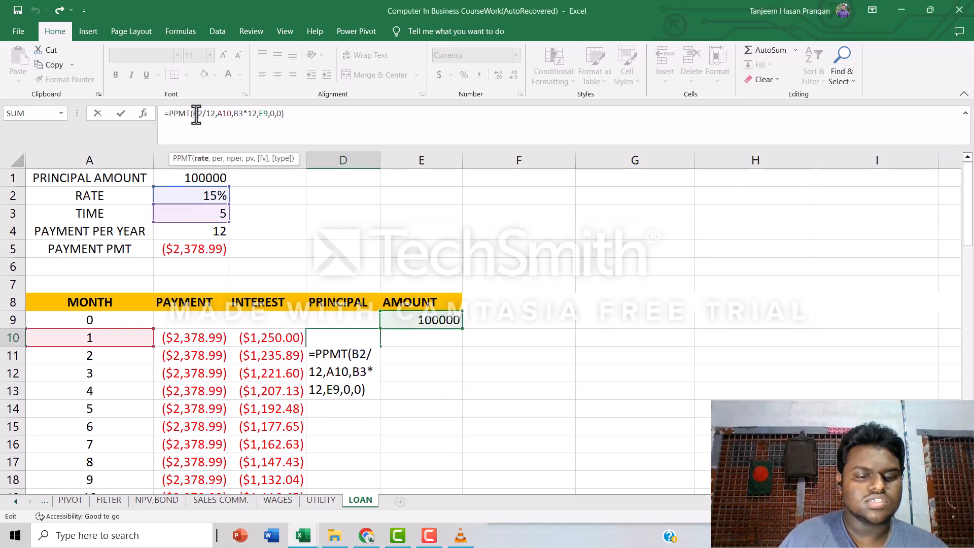
key("F4")
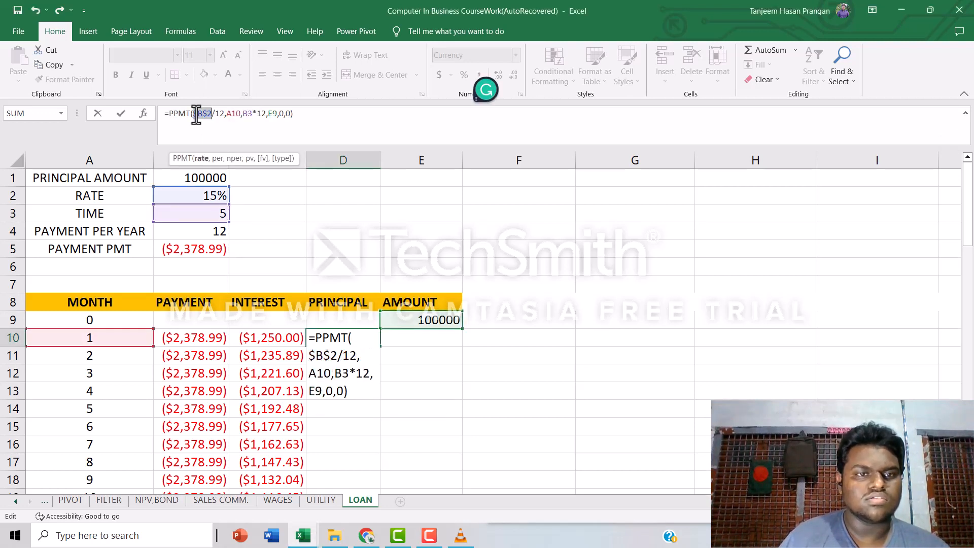
left_click(228, 115)
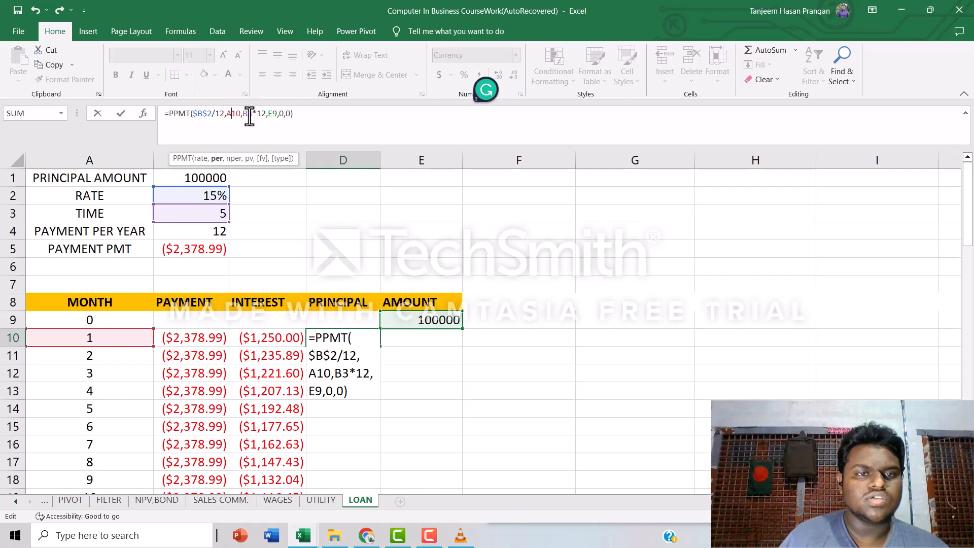
left_click(247, 115)
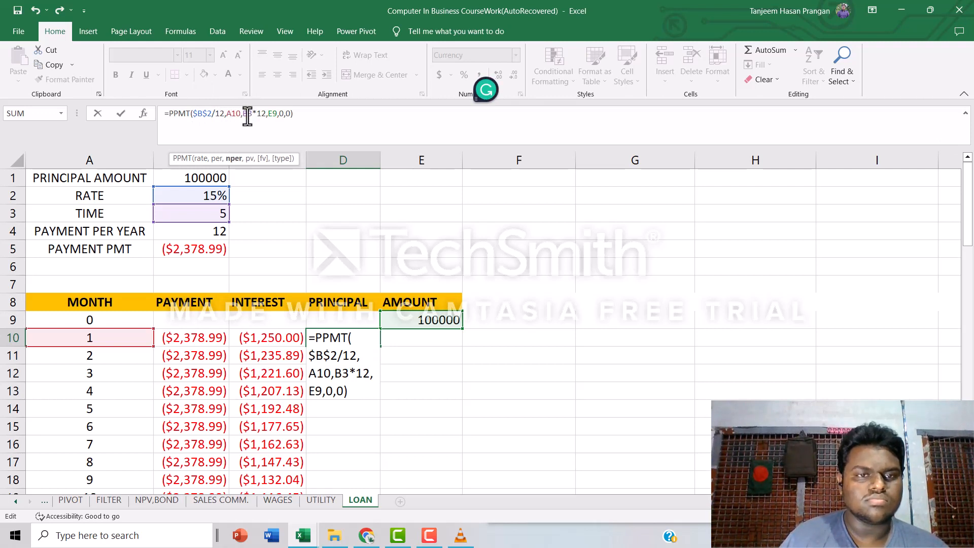
key("F4")
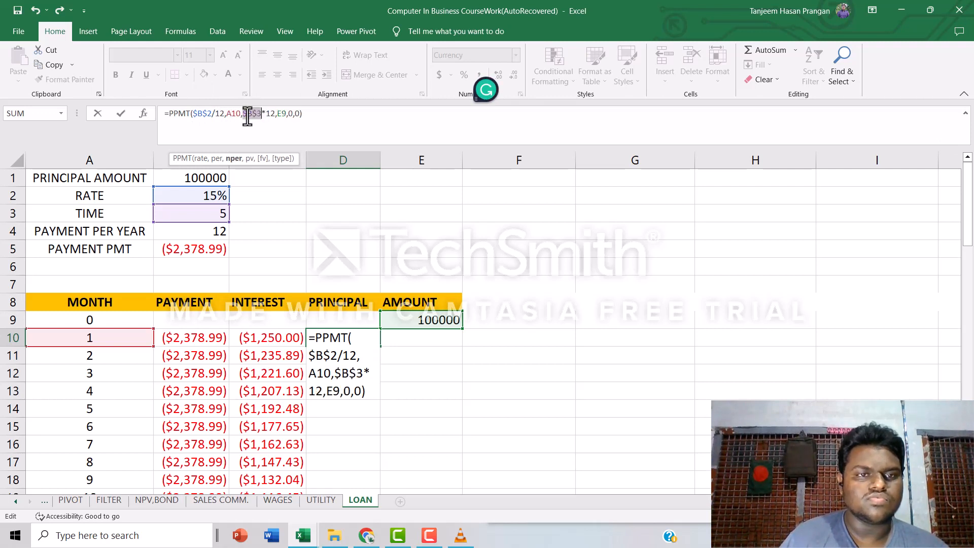
left_click(280, 113)
key("F4")
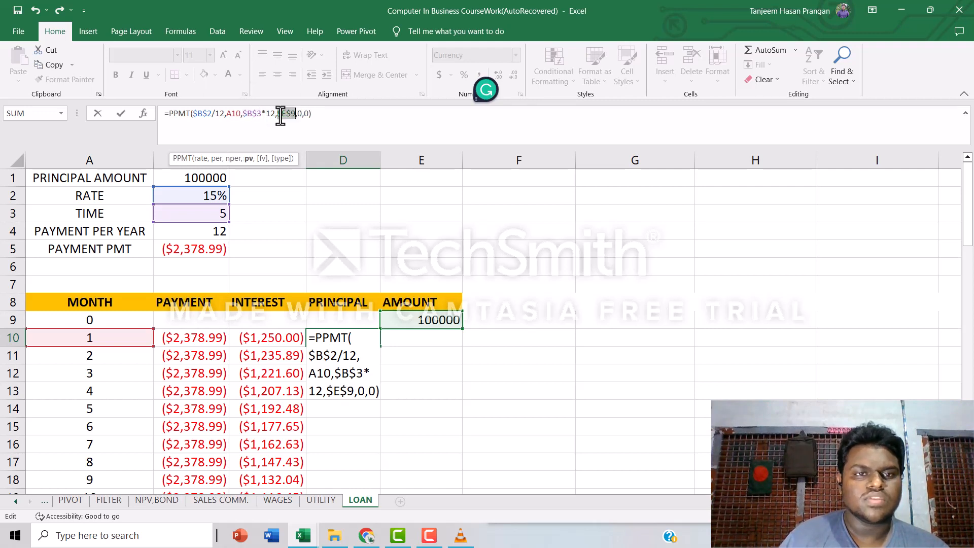
key("Return")
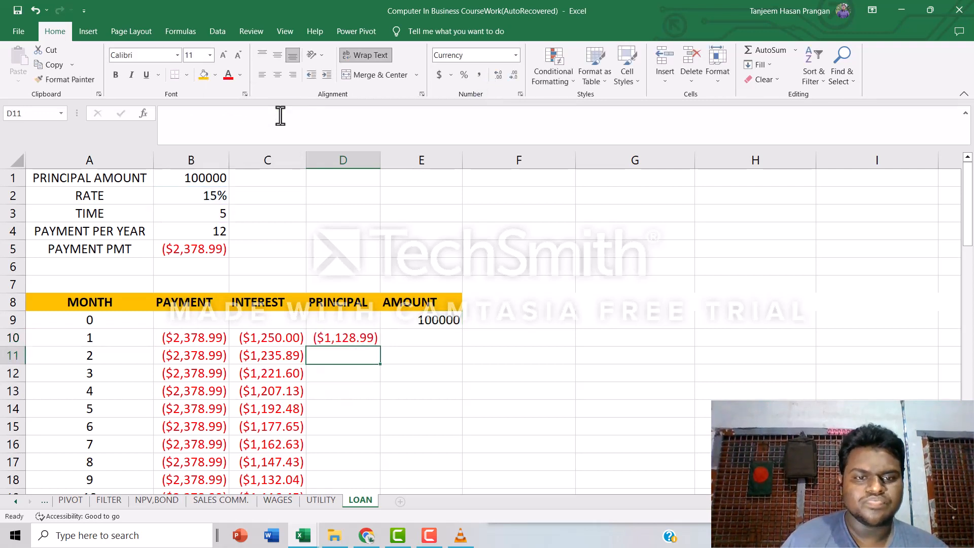
- Fill the D10 principal formula down the PRINCIPAL column to month 60 in row 69, and select the month 1 AMOUNT cell E10
left_click(341, 338)
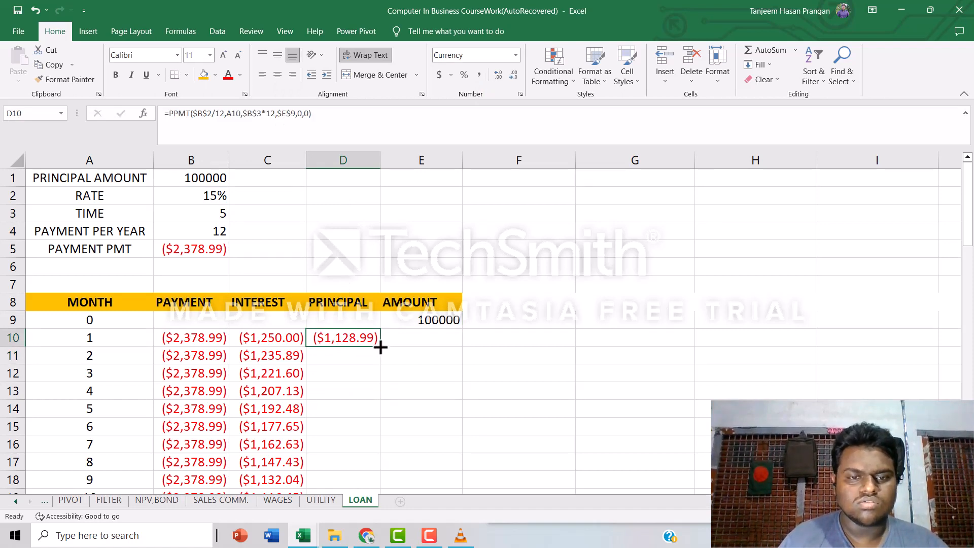
left_click_drag(381, 346, 377, 399)
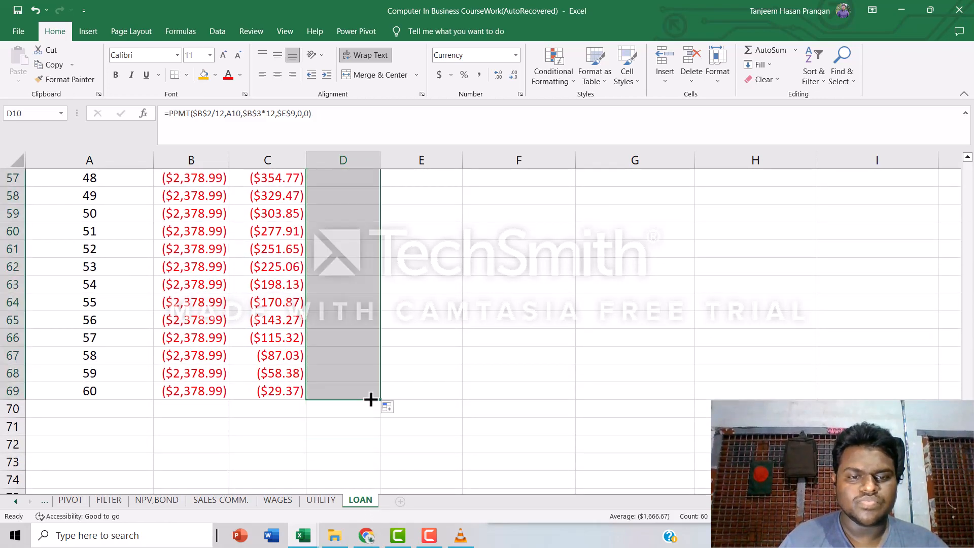
left_click(437, 336)
scroll(437, 336, "up", 19)
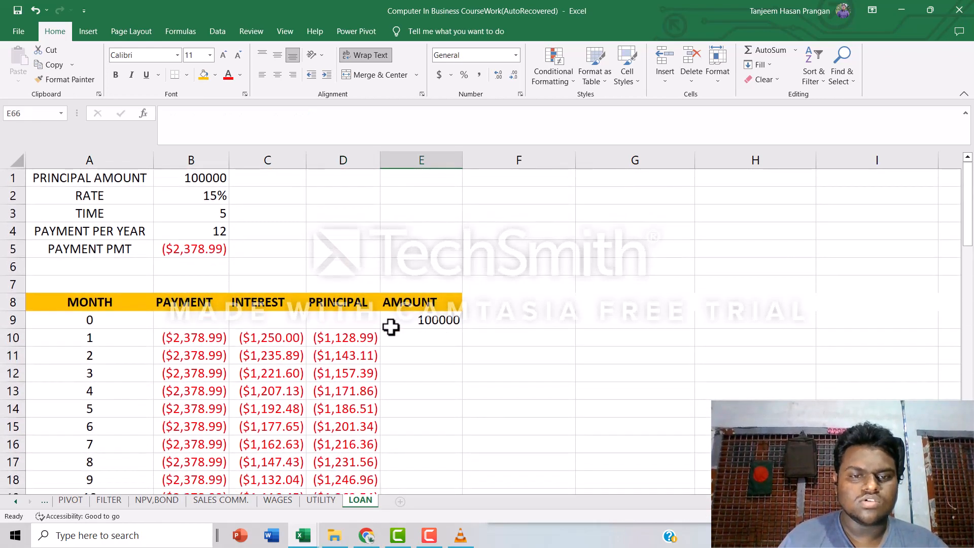
left_click(421, 337)
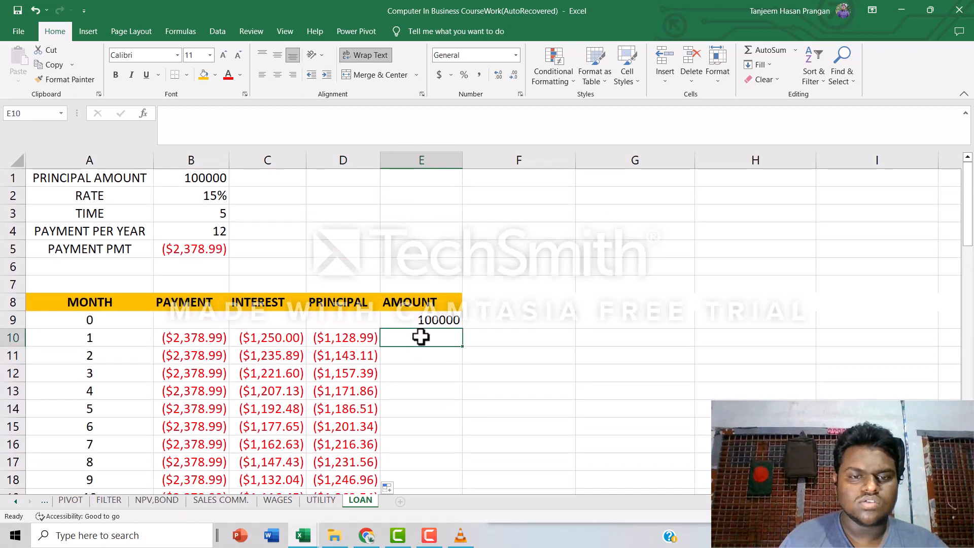